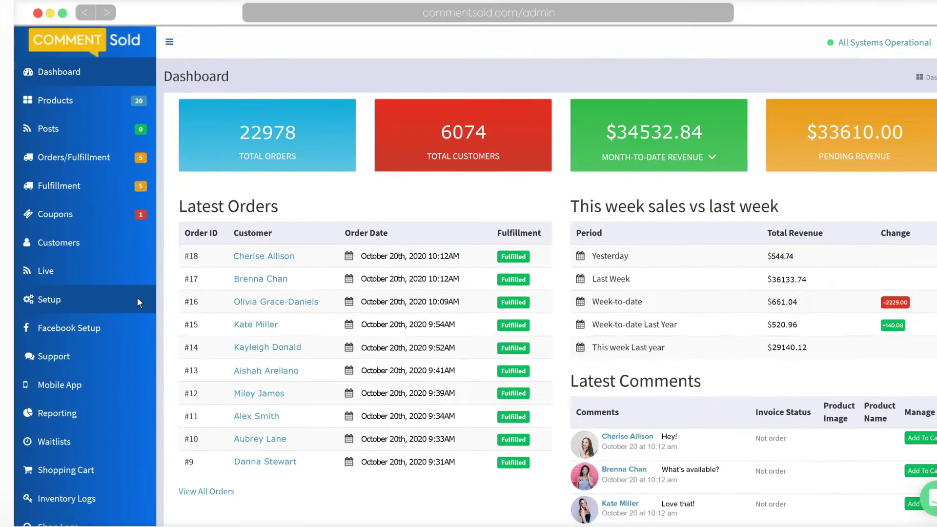
# - On the Prepay Labels page, enter a $100 prepaid credit amount and enable Auto Purchase Prepaid Credit
pyautogui.click(137, 299)
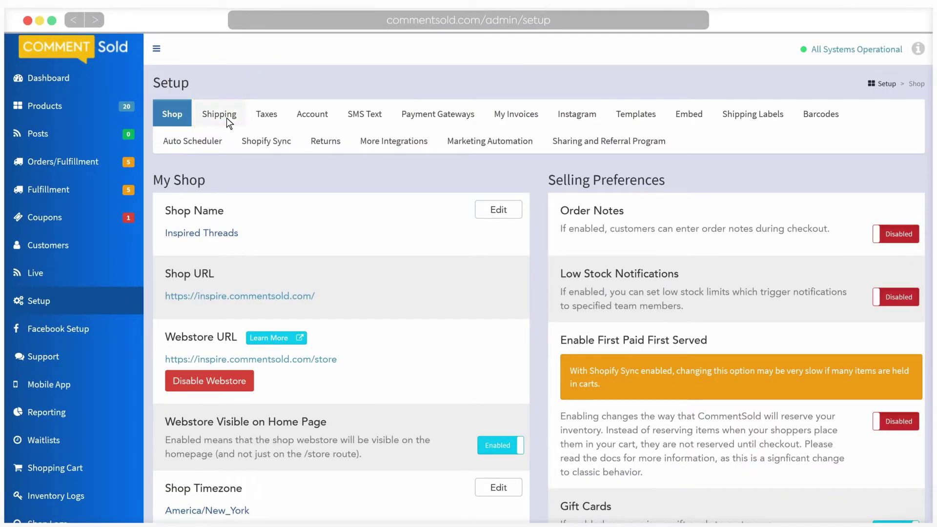
pyautogui.click(226, 117)
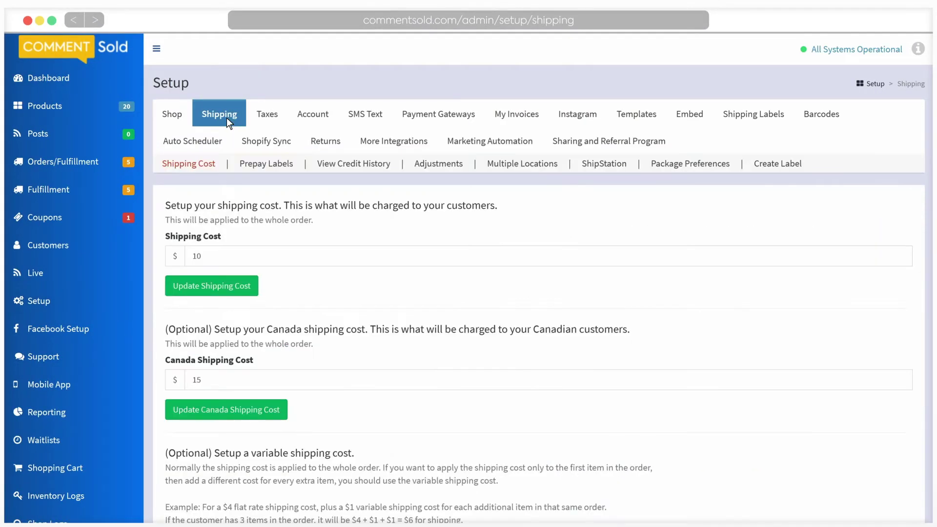
pyautogui.click(259, 163)
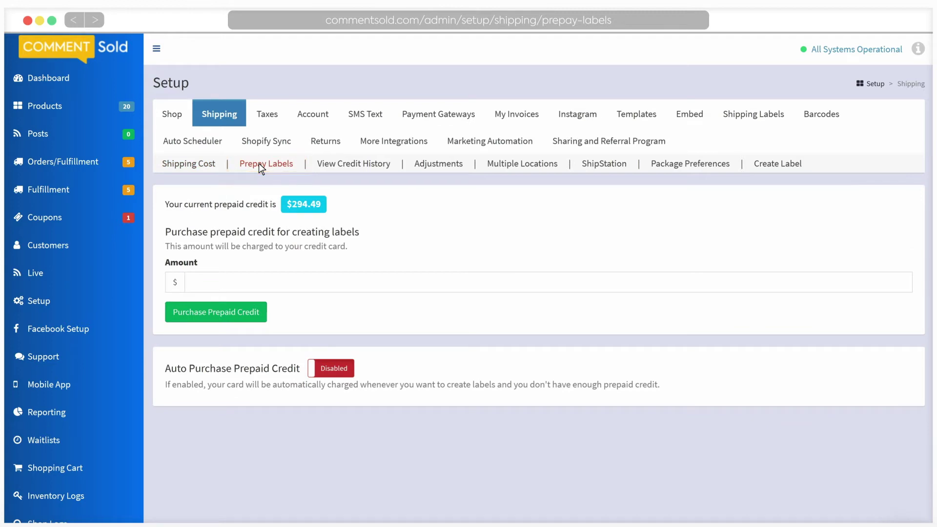
pyautogui.click(262, 282)
pyautogui.write('100')
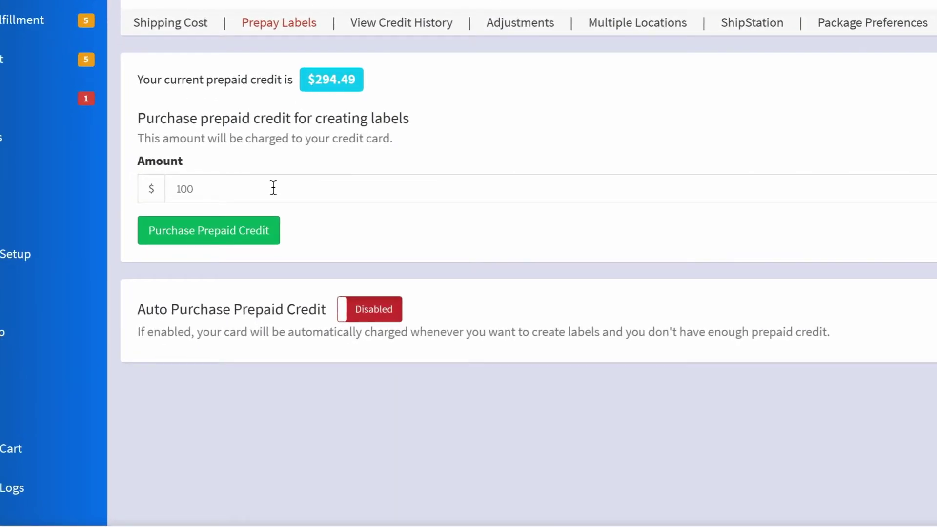
pyautogui.click(376, 310)
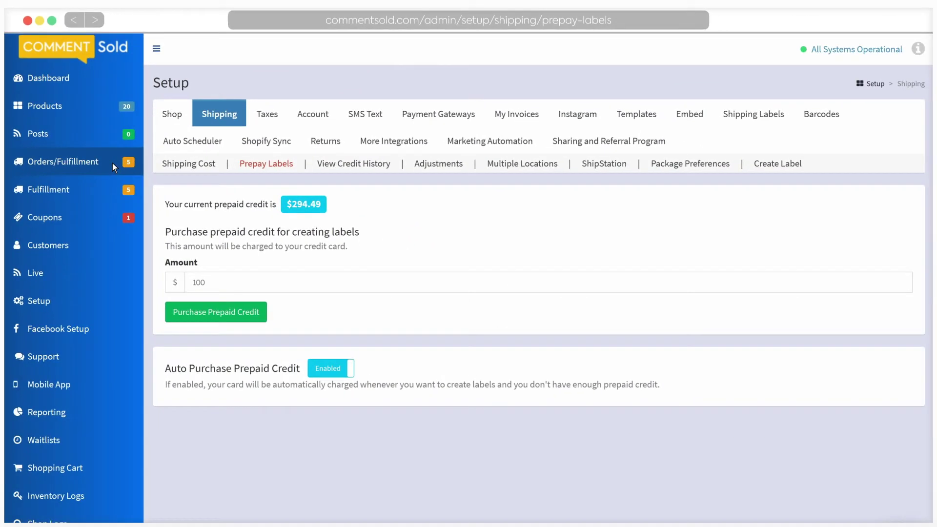
# - Buy a $5.51 USPS label for the first paid order in the Orders list
pyautogui.click(442, 263)
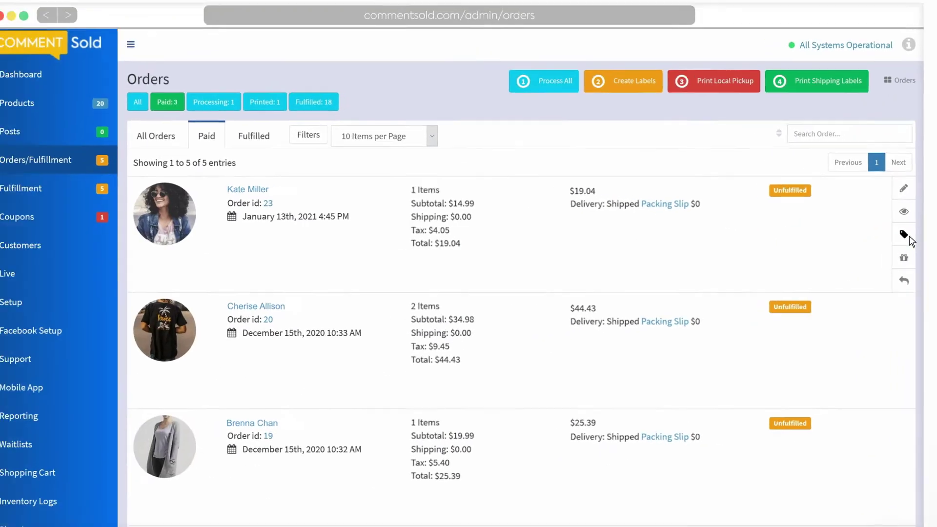
pyautogui.click(647, 228)
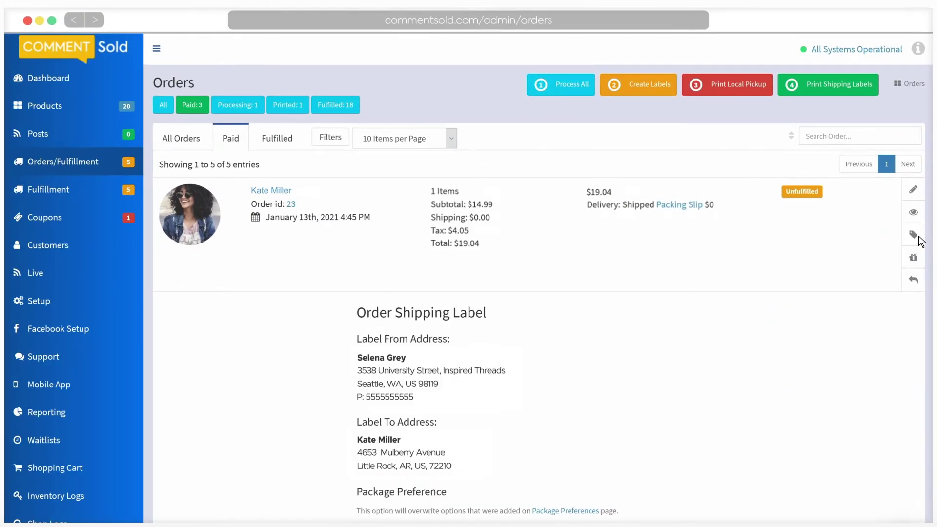
pyautogui.scroll(-4, 920, 241)
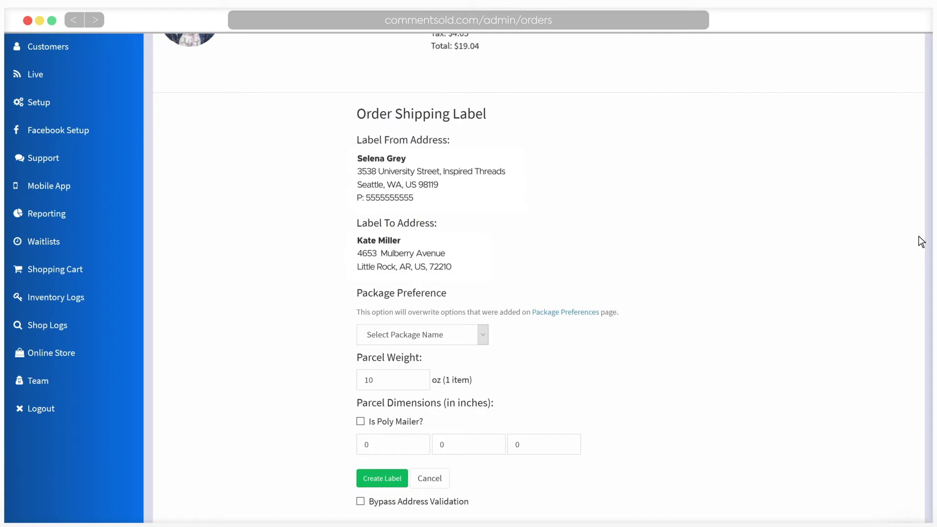
pyautogui.click(402, 480)
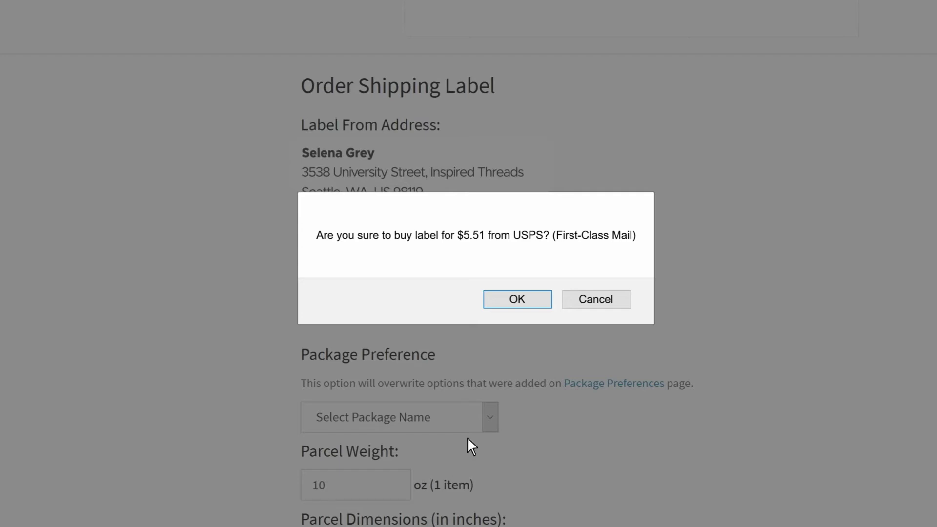
pyautogui.click(517, 299)
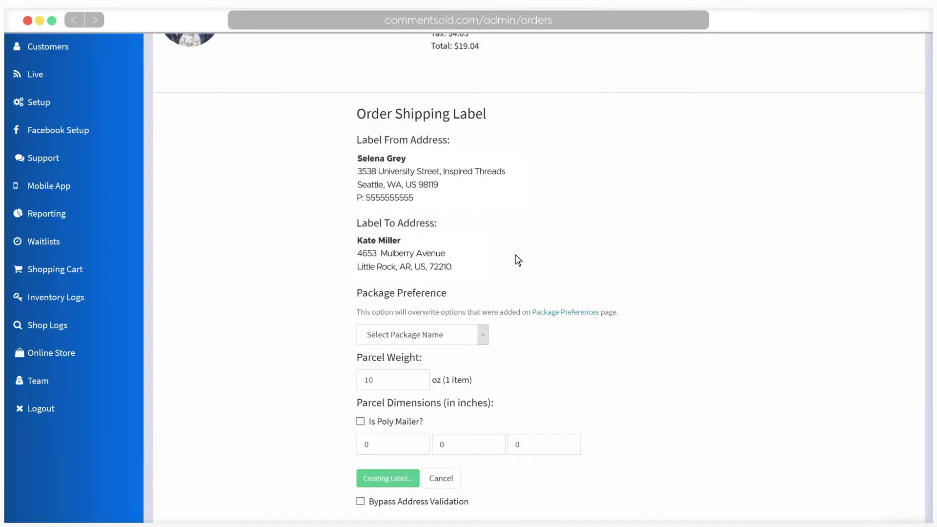
# - Open the purchased label and Order #23's packing slip
pyautogui.scroll(-1, 517, 259)
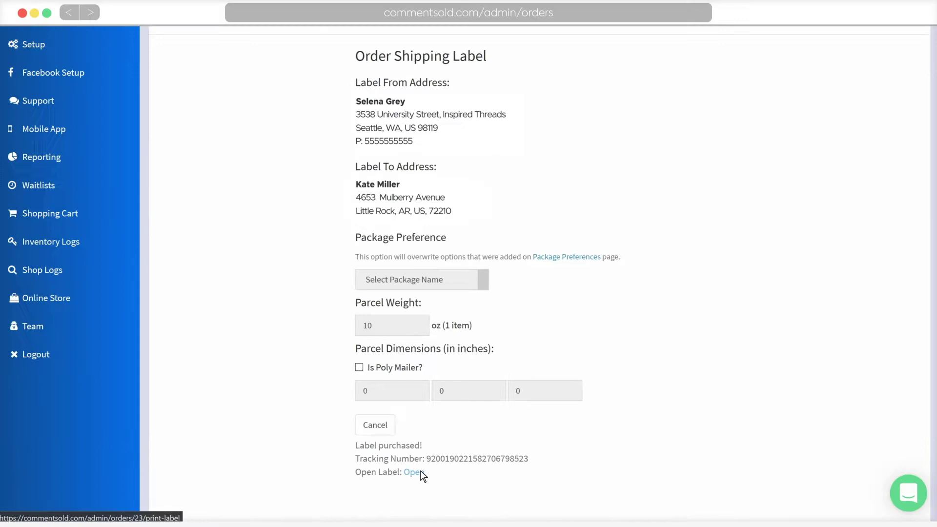
pyautogui.click(383, 340)
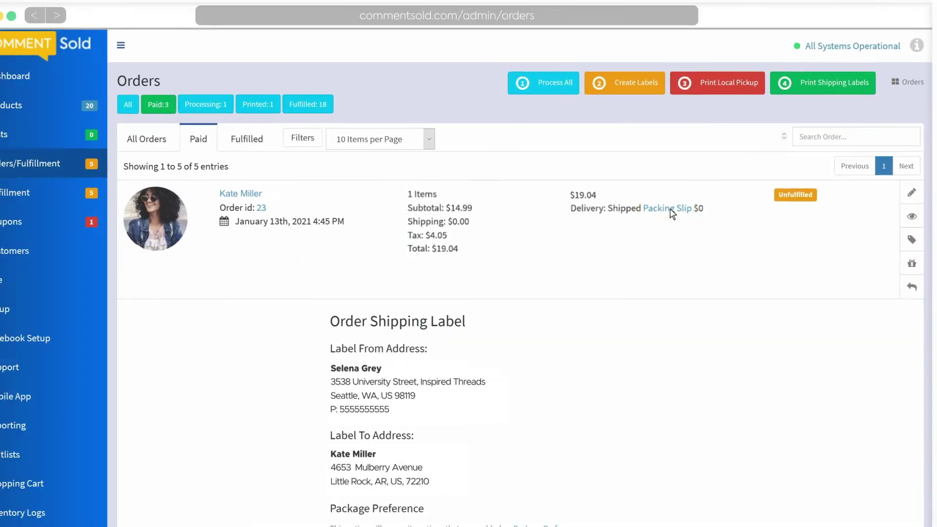
pyautogui.click(492, 262)
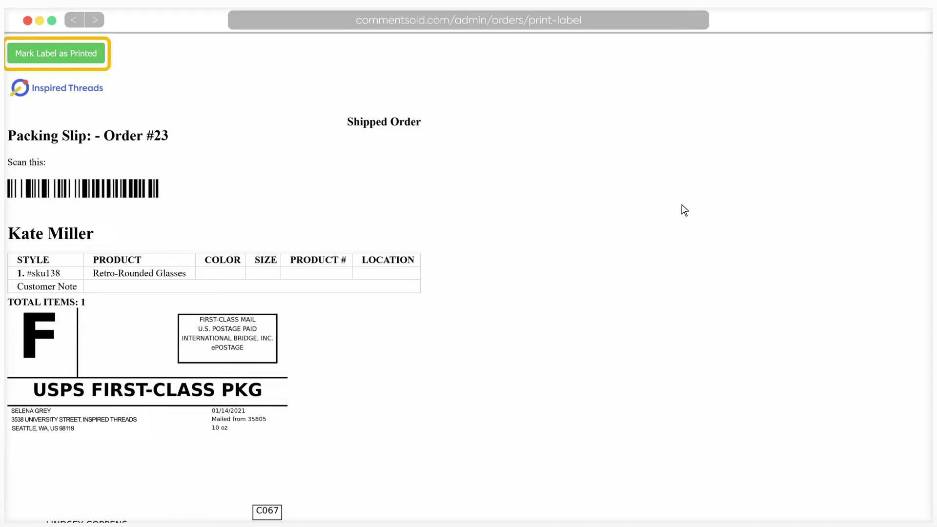
# - Mark Order #23's label as printed and fulfill the order, then request marking all paid orders Processing
pyautogui.click(93, 54)
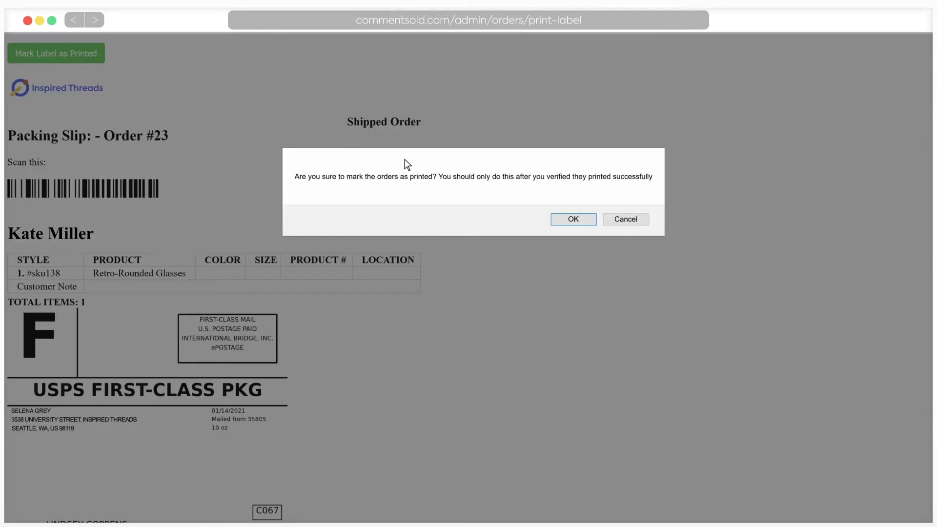
pyautogui.click(576, 219)
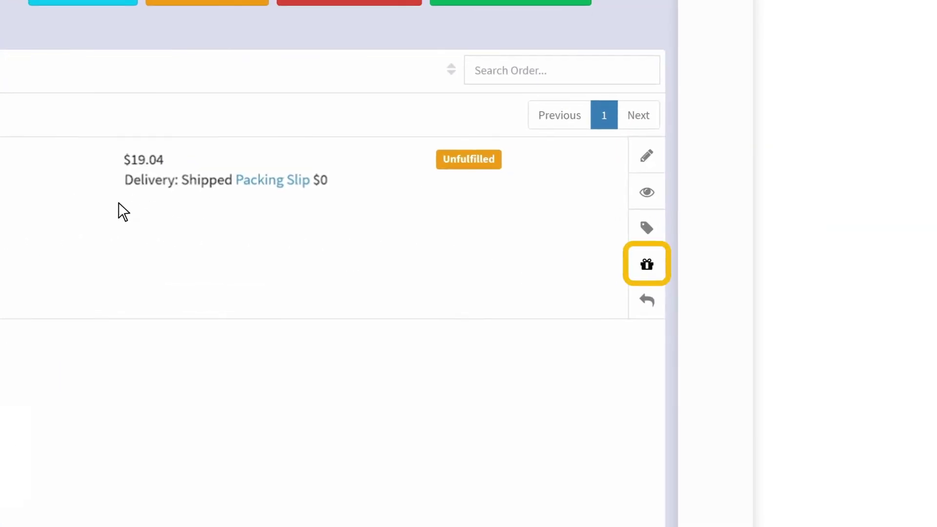
pyautogui.click(646, 264)
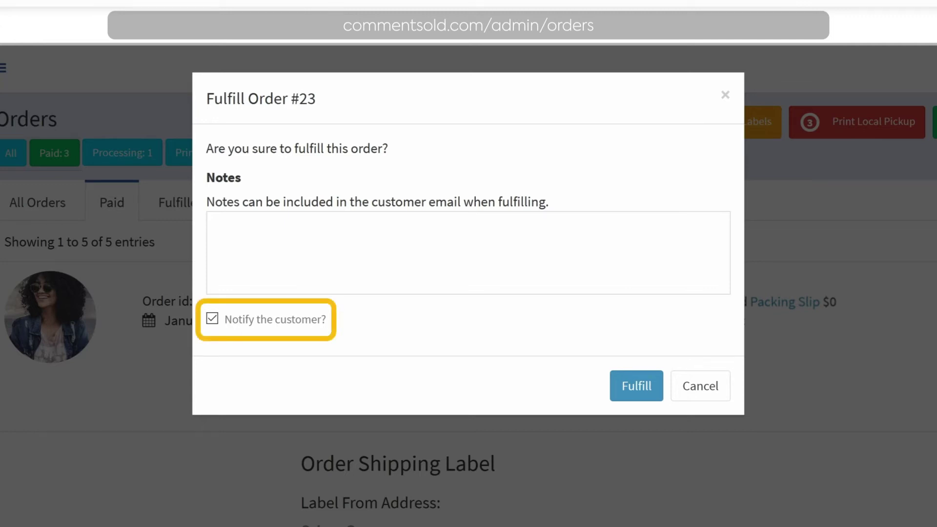
pyautogui.click(652, 386)
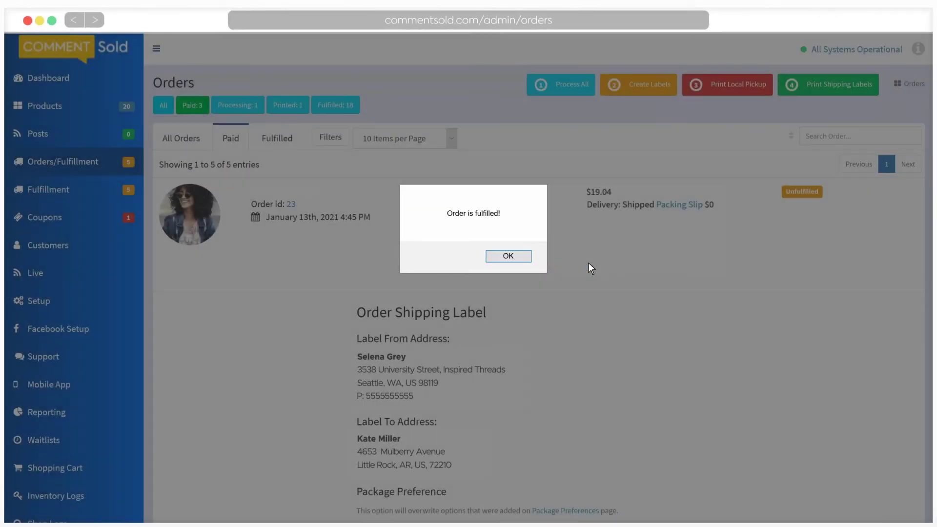
pyautogui.click(525, 255)
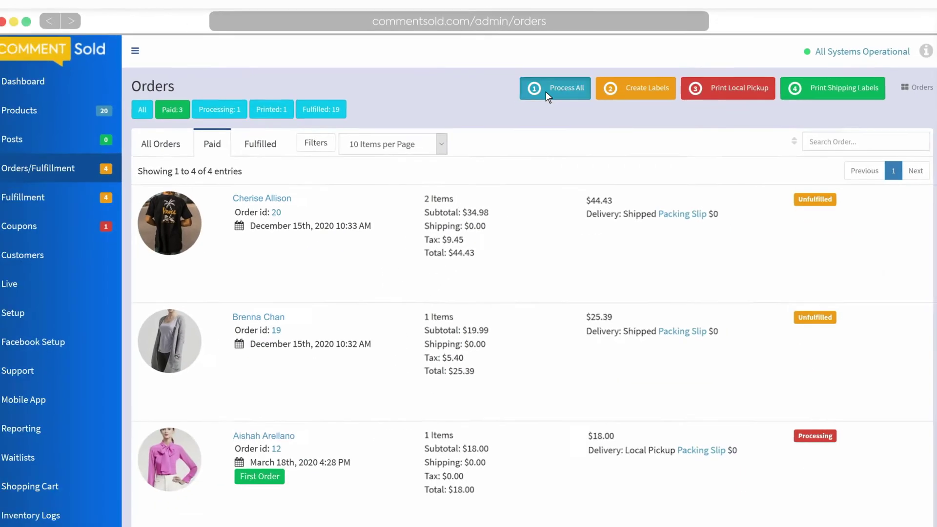
pyautogui.click(456, 144)
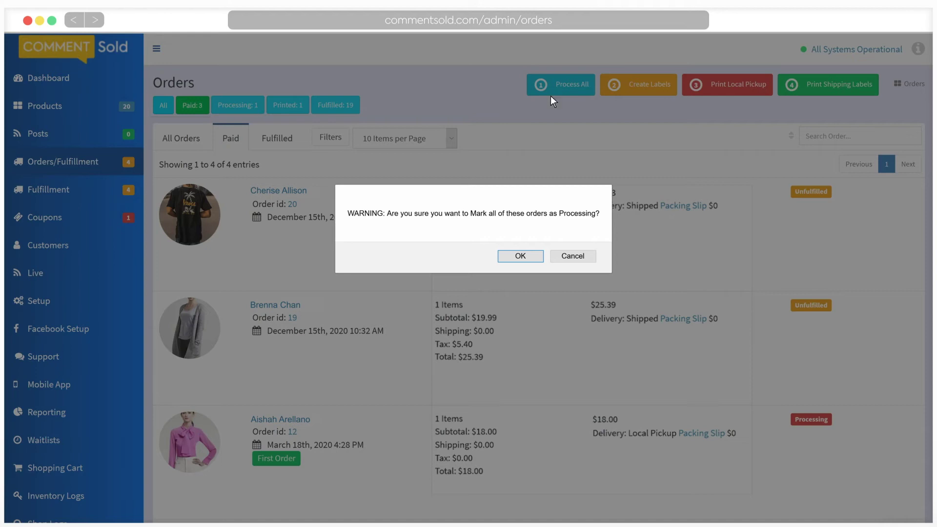
# - Mark the three paid orders Processing and bulk-buy their USPS labels totalling $18.04
pyautogui.click(532, 254)
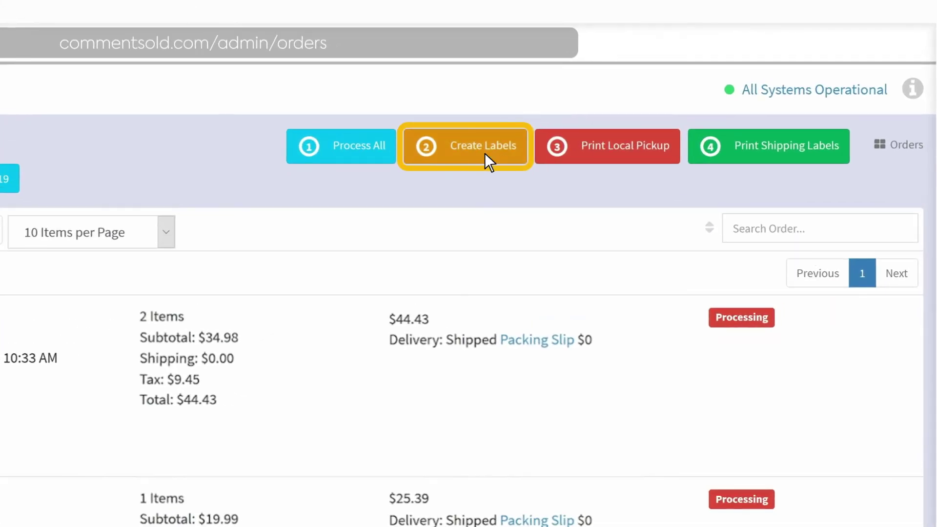
pyautogui.click(651, 89)
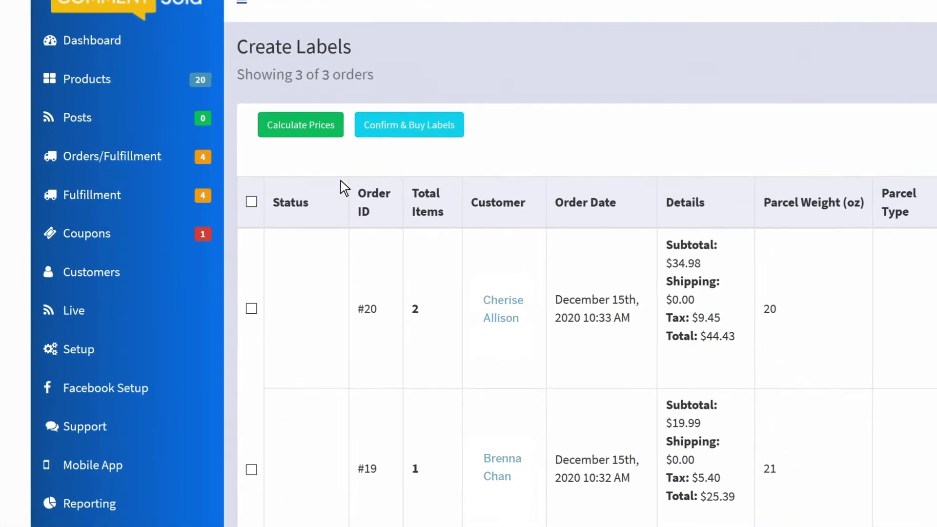
pyautogui.click(278, 204)
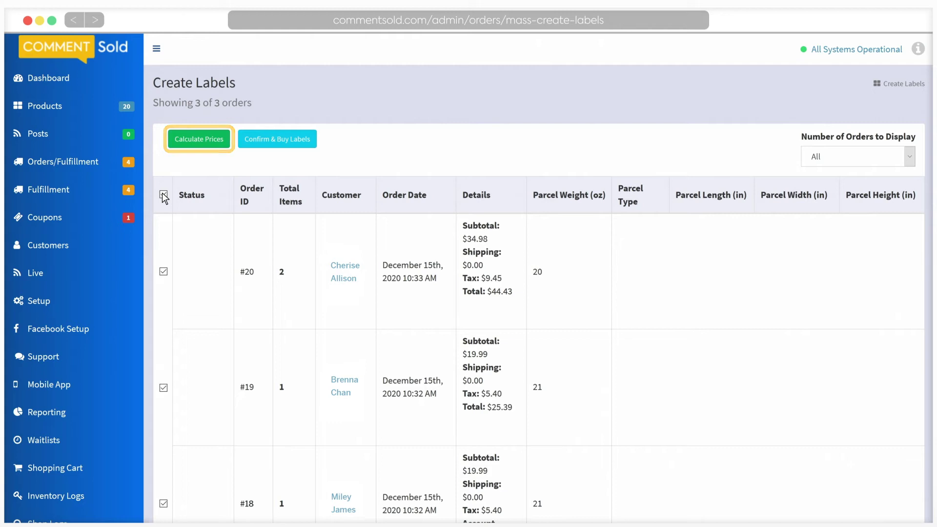
pyautogui.click(208, 143)
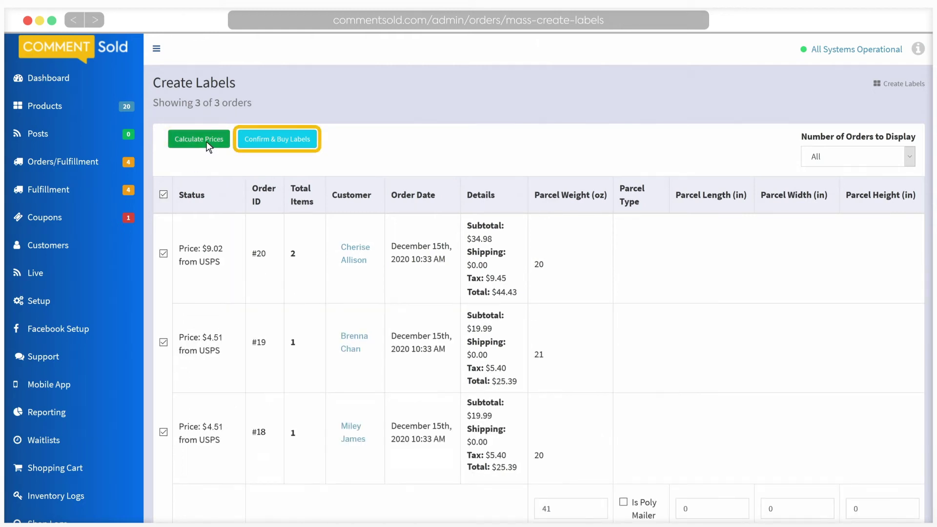
pyautogui.click(277, 143)
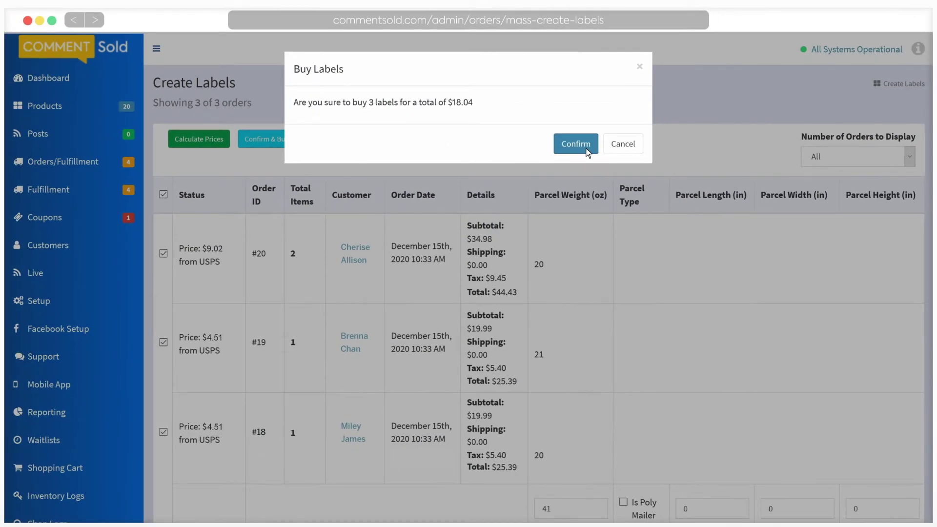
pyautogui.click(576, 144)
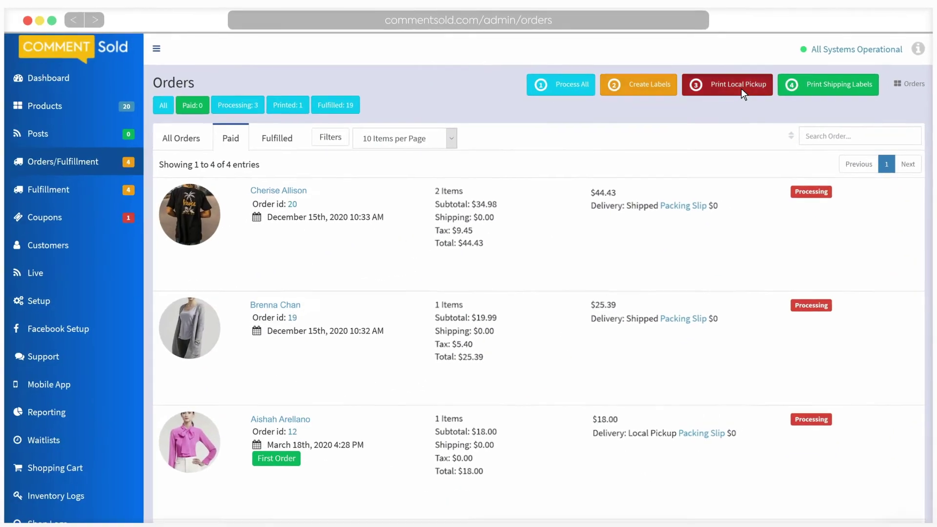
# - Mark the local pickup packing slip printed, then review the USPS shipping labels and mark them printed
pyautogui.click(741, 91)
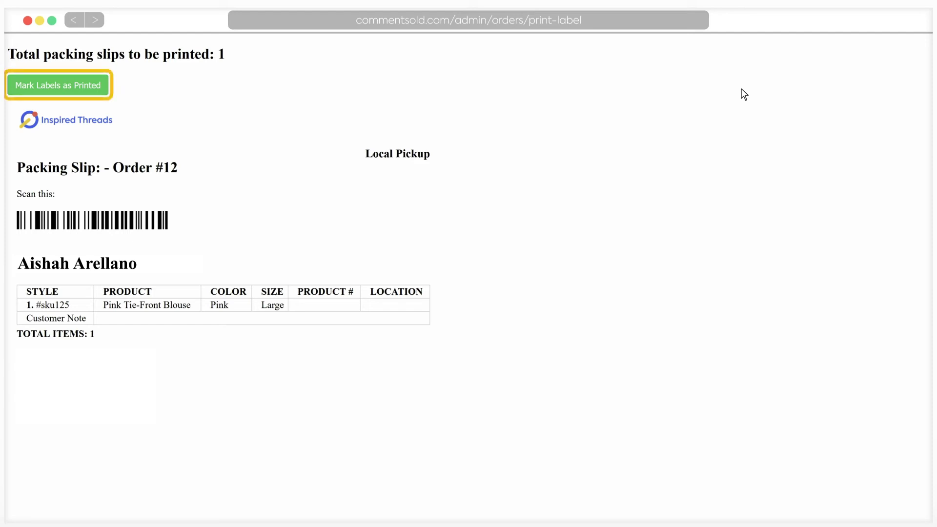
pyautogui.click(95, 87)
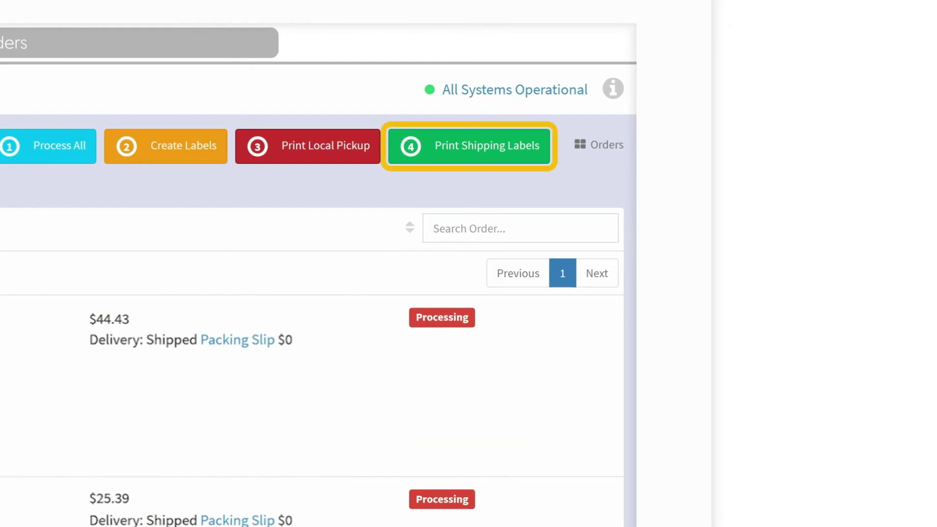
pyautogui.click(481, 148)
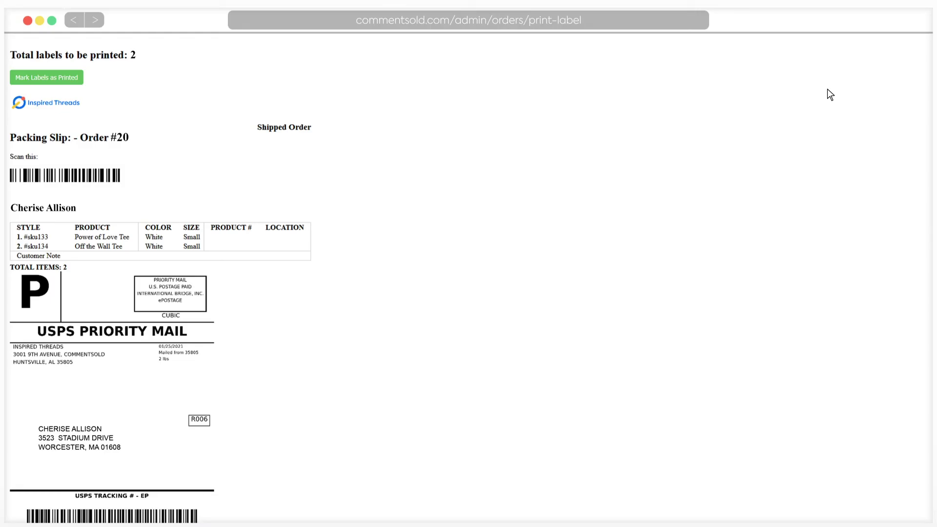
pyautogui.scroll(-10, 828, 90)
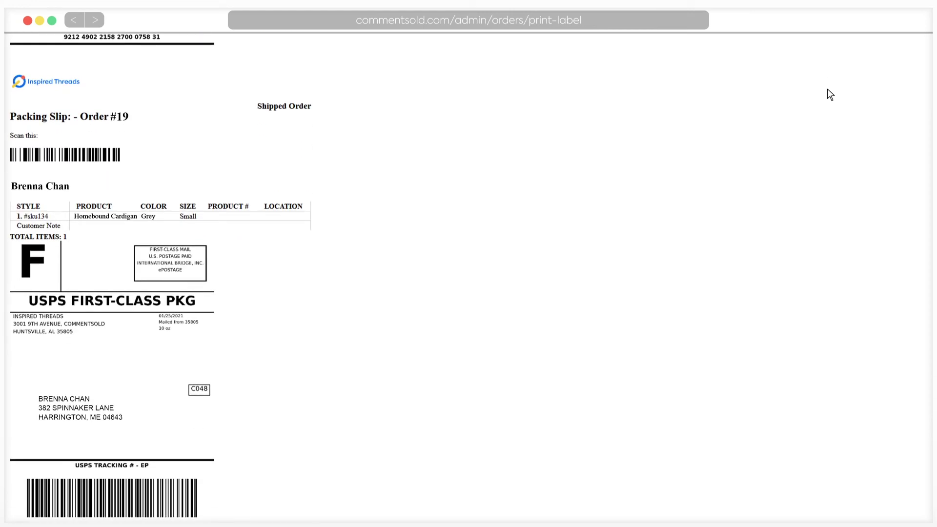
pyautogui.scroll(10, 827, 94)
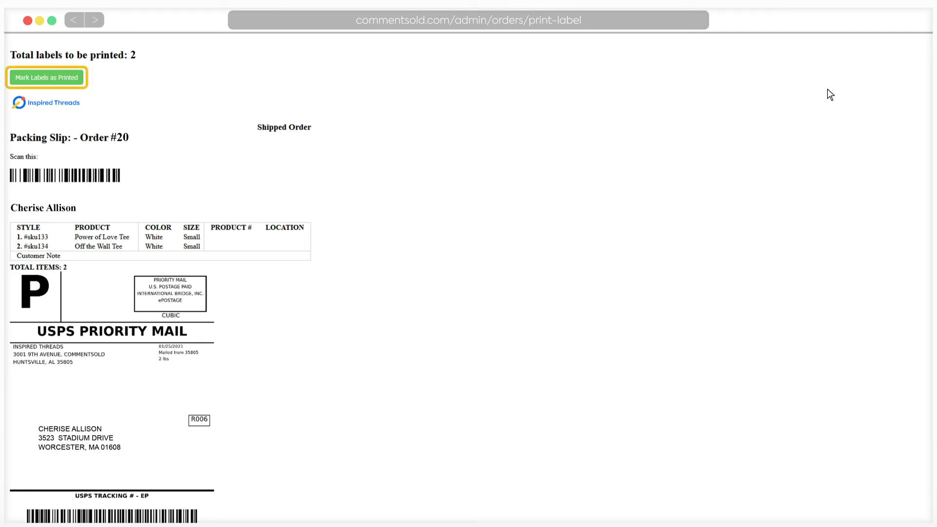
pyautogui.click(71, 78)
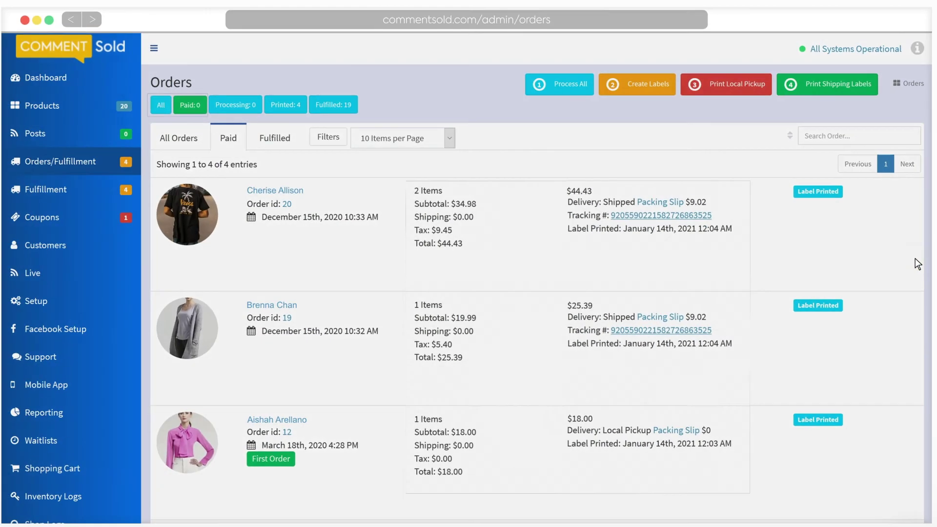
# - Fulfill the two shipped orders, including Order #19, raising Fulfilled to 21
pyautogui.click(648, 265)
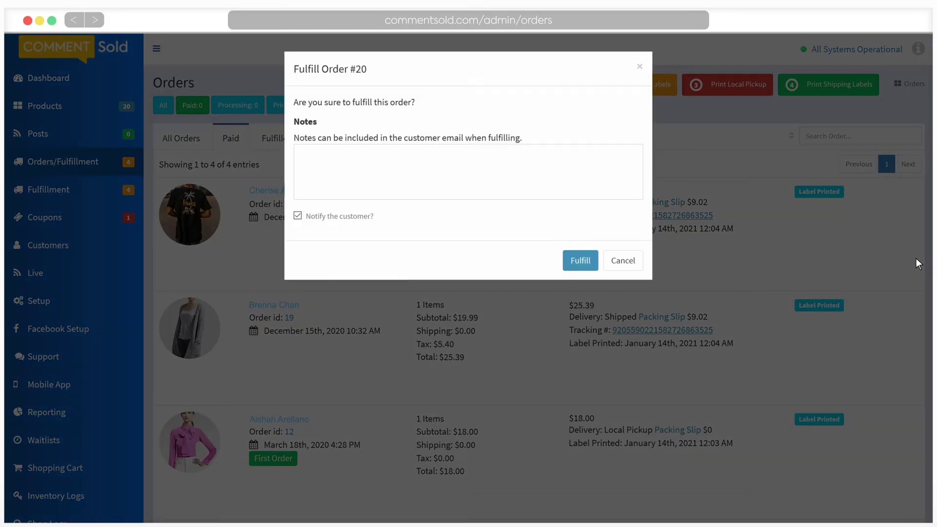
pyautogui.click(581, 261)
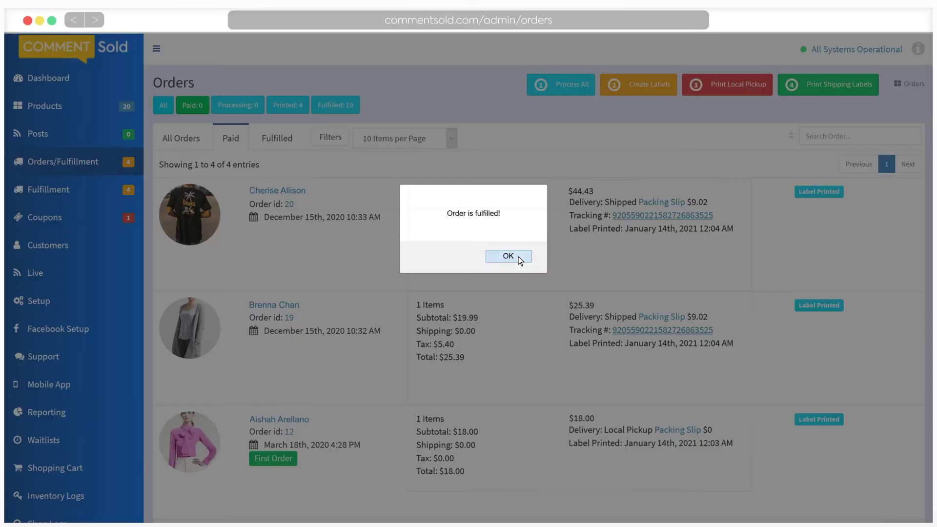
pyautogui.click(508, 255)
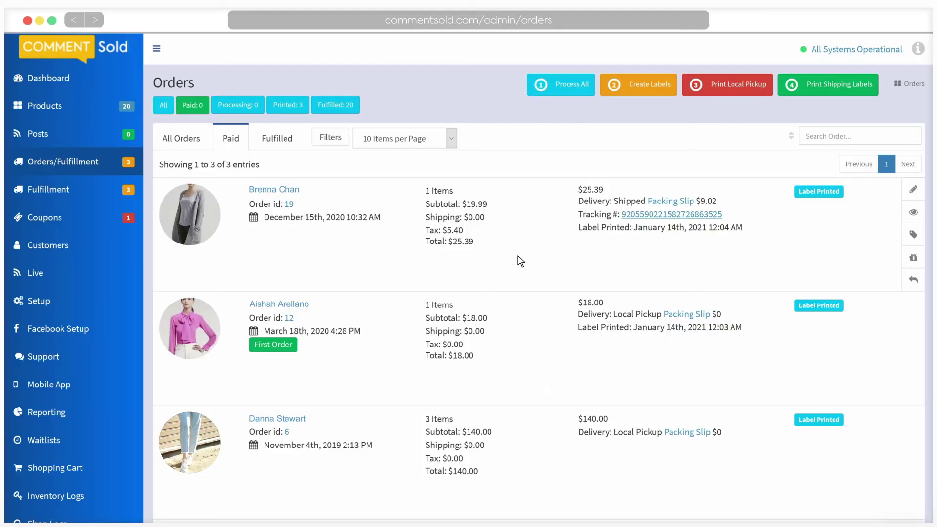
pyautogui.click(913, 259)
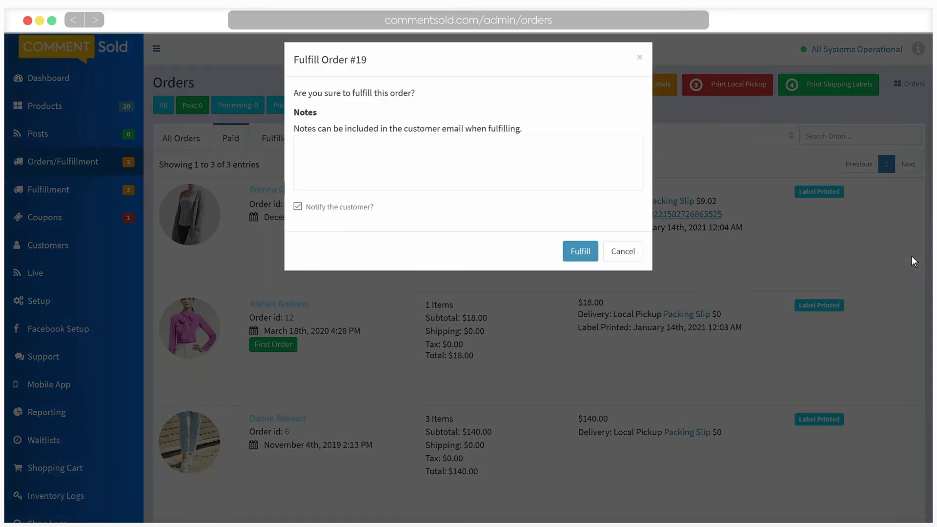
pyautogui.click(569, 264)
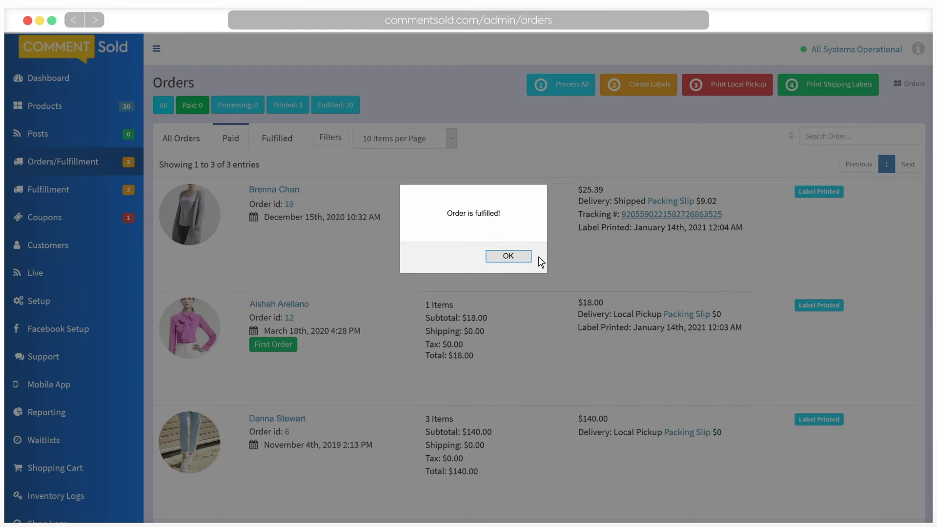
pyautogui.click(517, 255)
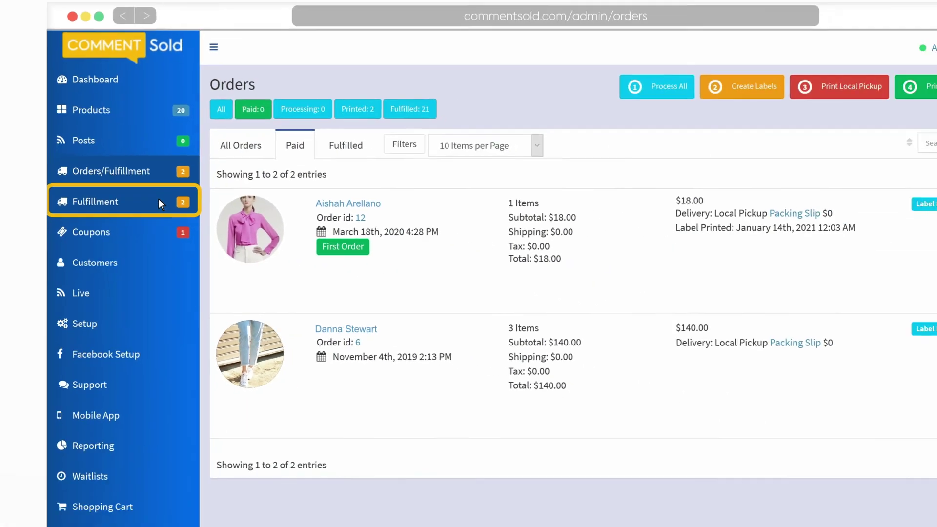
# - Load order 5006 on the Fulfillment page for product scanning
pyautogui.click(435, 263)
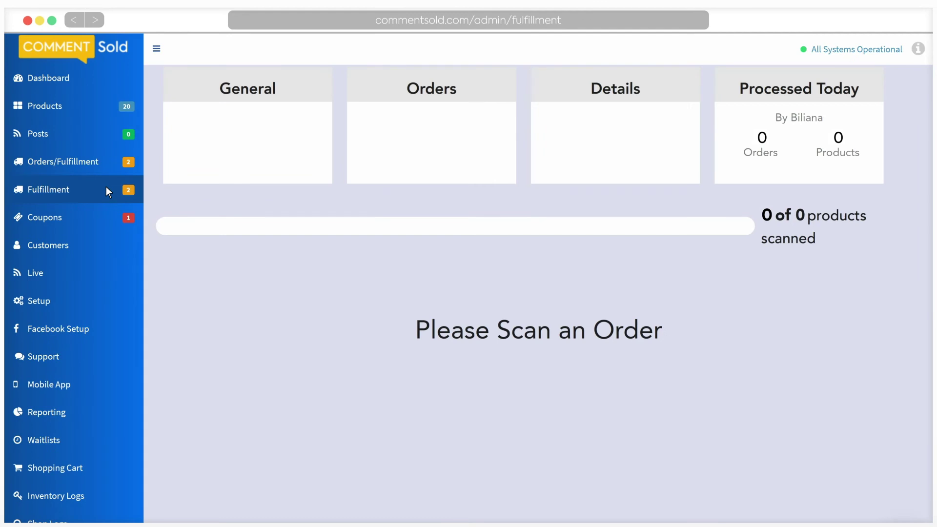
pyautogui.write('5006')
pyautogui.press('Return')
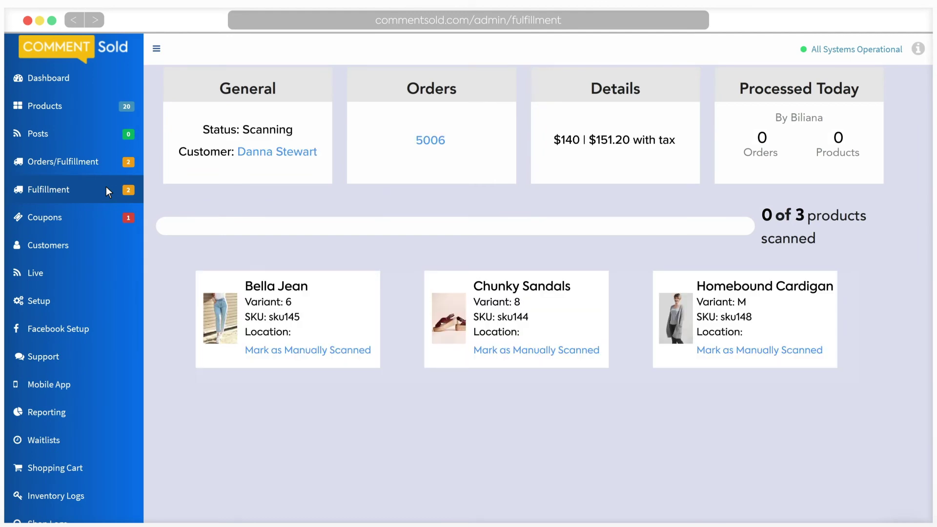